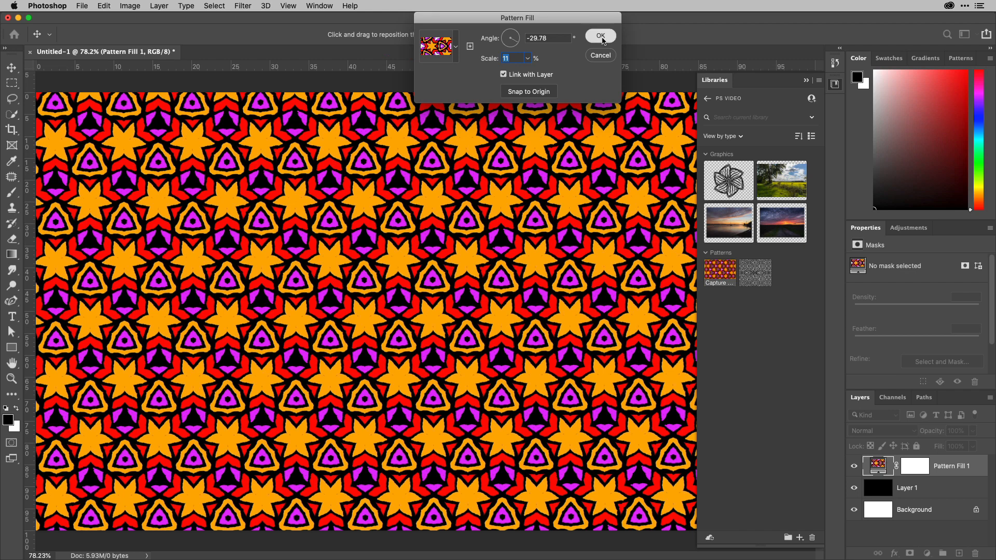
- Confirm the Pattern Fill settings for the Pattern Fill 1 layer
{"action": "left_click", "coordinate": [604, 37]}
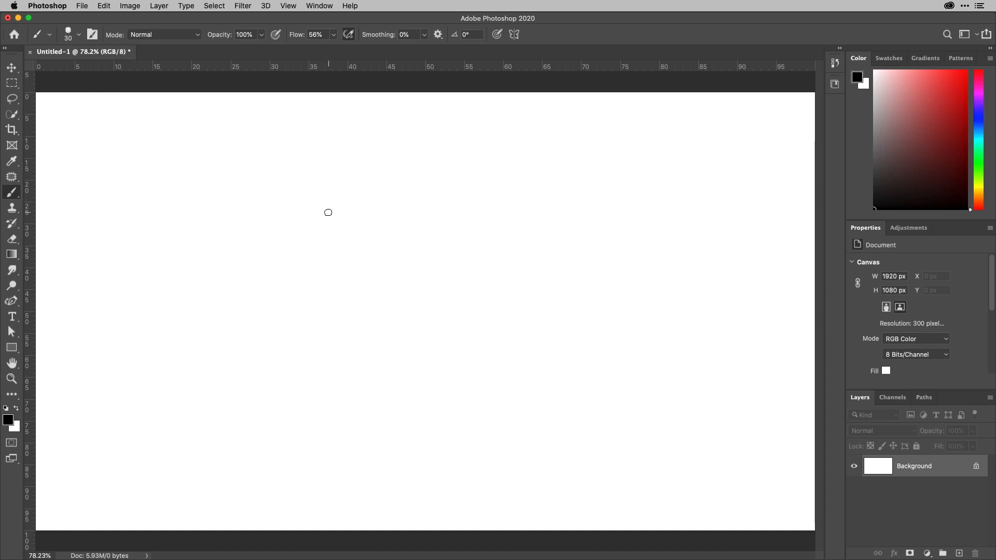
- Add a new layer and paint a black branching leaf skeleton near the middle of the canvas
{"action": "left_click", "coordinate": [960, 554]}
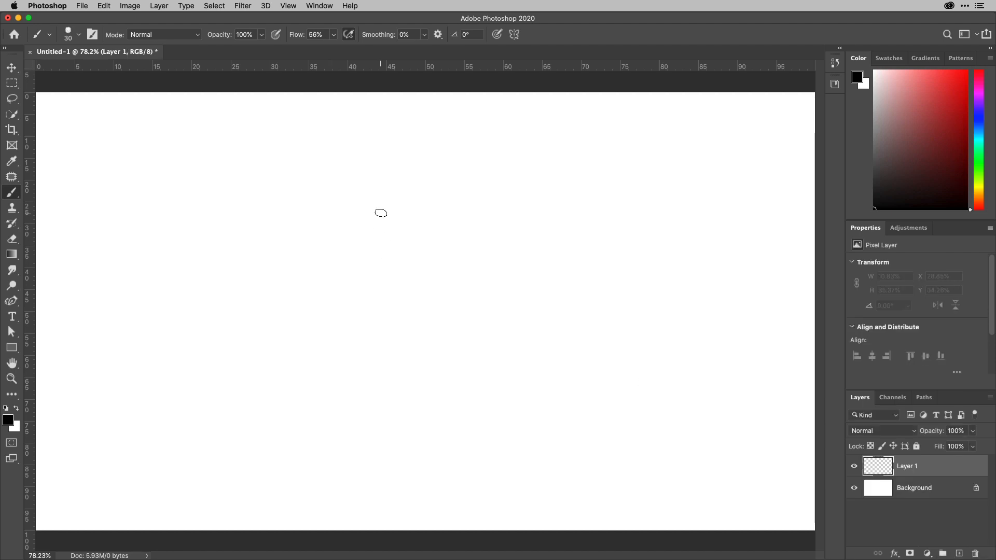
{"action": "mouse_move", "coordinate": [380, 211]}
{"action": "left_mouse_down"}
{"action": "mouse_move", "coordinate": [379, 230]}
{"action": "mouse_move", "coordinate": [408, 259]}
{"action": "mouse_move", "coordinate": [443, 358]}
{"action": "left_mouse_up"}
{"action": "mouse_move", "coordinate": [374, 260]}
{"action": "left_mouse_down"}
{"action": "mouse_move", "coordinate": [386, 286]}
{"action": "mouse_move", "coordinate": [416, 298]}
{"action": "mouse_move", "coordinate": [416, 324]}
{"action": "mouse_move", "coordinate": [434, 336]}
{"action": "left_mouse_up"}
{"action": "mouse_move", "coordinate": [429, 242]}
{"action": "left_mouse_down"}
{"action": "mouse_move", "coordinate": [434, 288]}
{"action": "mouse_move", "coordinate": [423, 311]}
{"action": "left_mouse_up"}
{"action": "left_click_drag", "start_coordinate": [460, 268], "coordinate": [442, 364]}
{"action": "left_click_drag", "start_coordinate": [399, 341], "coordinate": [465, 402]}
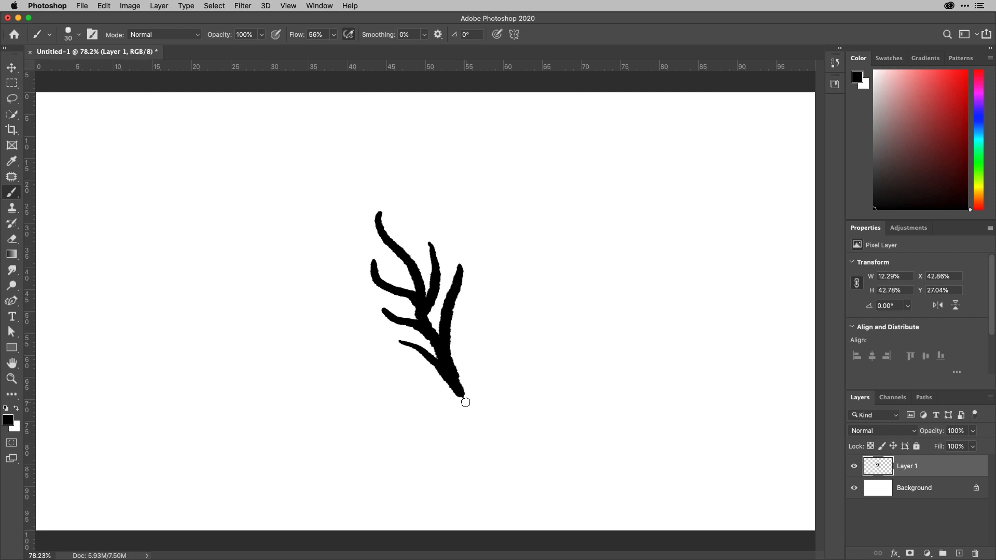
- Paint two red and two orange areas in the gaps between the black branches
{"action": "left_click", "coordinate": [967, 73]}
{"action": "mouse_move", "coordinate": [385, 212]}
{"action": "left_mouse_down"}
{"action": "mouse_move", "coordinate": [419, 268]}
{"action": "mouse_move", "coordinate": [425, 296]}
{"action": "mouse_move", "coordinate": [428, 252]}
{"action": "mouse_move", "coordinate": [384, 215]}
{"action": "mouse_move", "coordinate": [421, 274]}
{"action": "left_mouse_up"}
{"action": "mouse_move", "coordinate": [418, 327]}
{"action": "left_mouse_down"}
{"action": "mouse_move", "coordinate": [387, 304]}
{"action": "mouse_move", "coordinate": [415, 317]}
{"action": "mouse_move", "coordinate": [402, 298]}
{"action": "mouse_move", "coordinate": [407, 310]}
{"action": "left_mouse_up"}
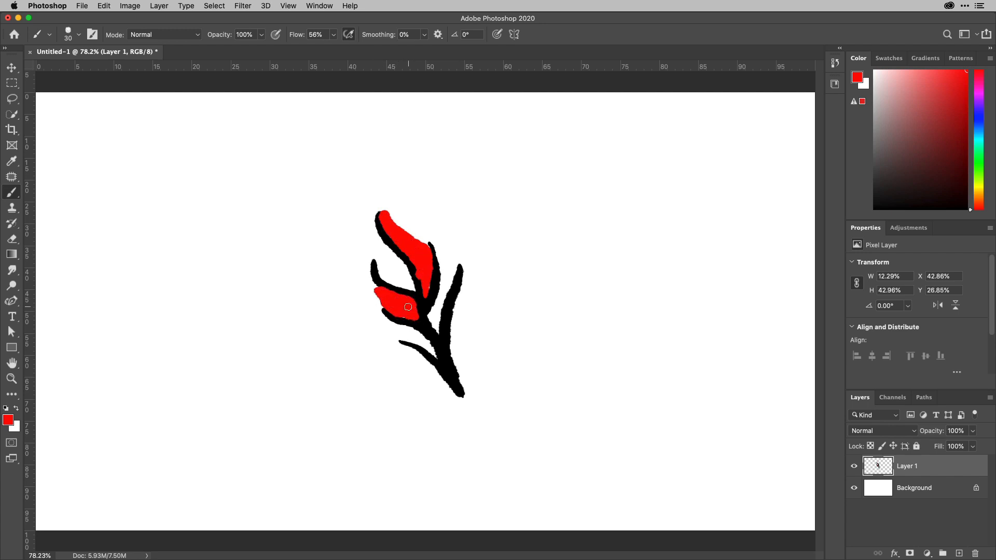
{"action": "left_click_drag", "start_coordinate": [982, 208], "coordinate": [985, 194]}
{"action": "mouse_move", "coordinate": [428, 314]}
{"action": "left_mouse_down"}
{"action": "mouse_move", "coordinate": [434, 325]}
{"action": "mouse_move", "coordinate": [448, 256]}
{"action": "mouse_move", "coordinate": [435, 308]}
{"action": "mouse_move", "coordinate": [451, 269]}
{"action": "mouse_move", "coordinate": [446, 251]}
{"action": "mouse_move", "coordinate": [446, 282]}
{"action": "mouse_move", "coordinate": [379, 266]}
{"action": "mouse_move", "coordinate": [402, 283]}
{"action": "mouse_move", "coordinate": [375, 229]}
{"action": "left_mouse_up"}
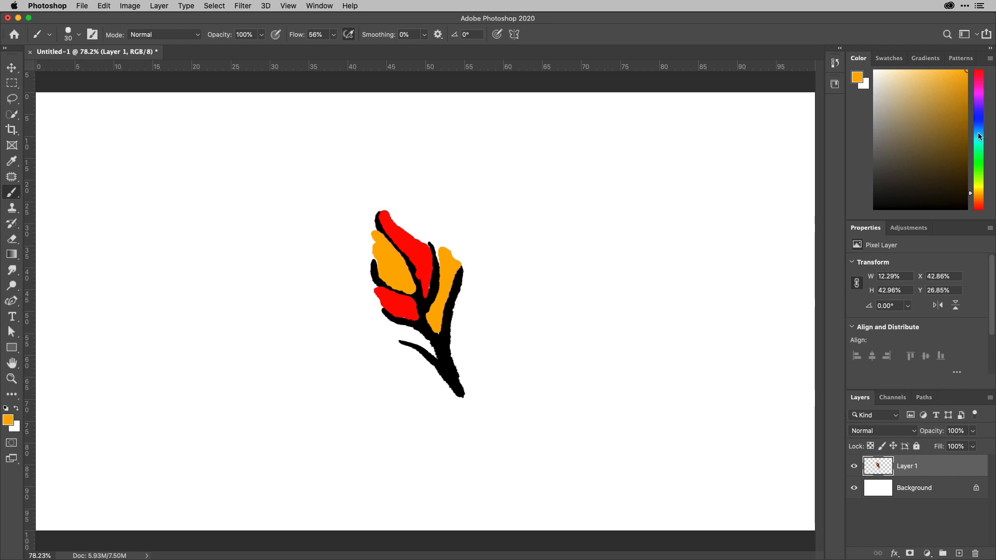
- Paint magenta areas in the gap above the lowest branch and along the outer edge of the stem
{"action": "left_click_drag", "start_coordinate": [980, 137], "coordinate": [984, 97]}
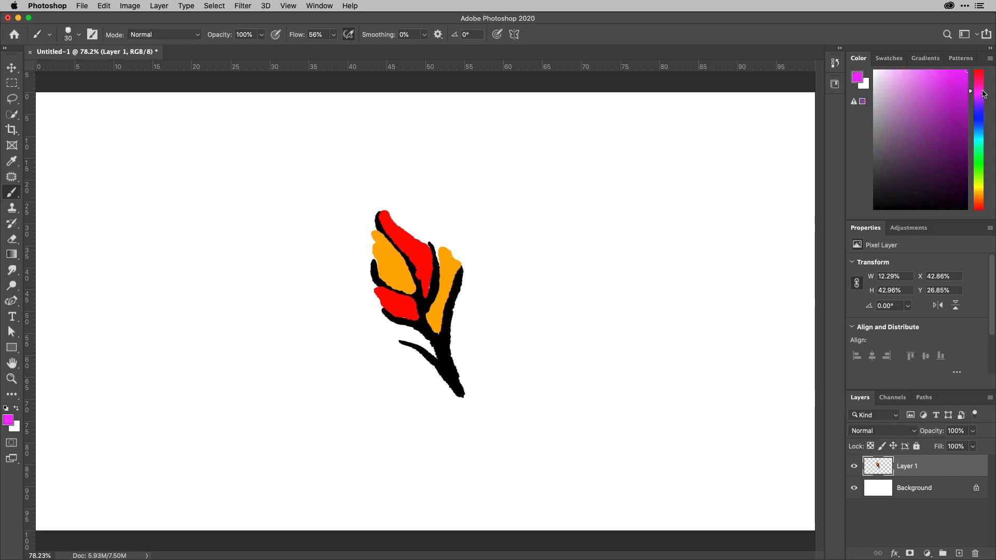
{"action": "mouse_move", "coordinate": [395, 325]}
{"action": "left_mouse_down"}
{"action": "mouse_move", "coordinate": [428, 350]}
{"action": "mouse_move", "coordinate": [403, 322]}
{"action": "left_mouse_up"}
{"action": "mouse_move", "coordinate": [463, 302]}
{"action": "left_mouse_down"}
{"action": "mouse_move", "coordinate": [461, 388]}
{"action": "mouse_move", "coordinate": [461, 284]}
{"action": "mouse_move", "coordinate": [461, 312]}
{"action": "left_mouse_up"}
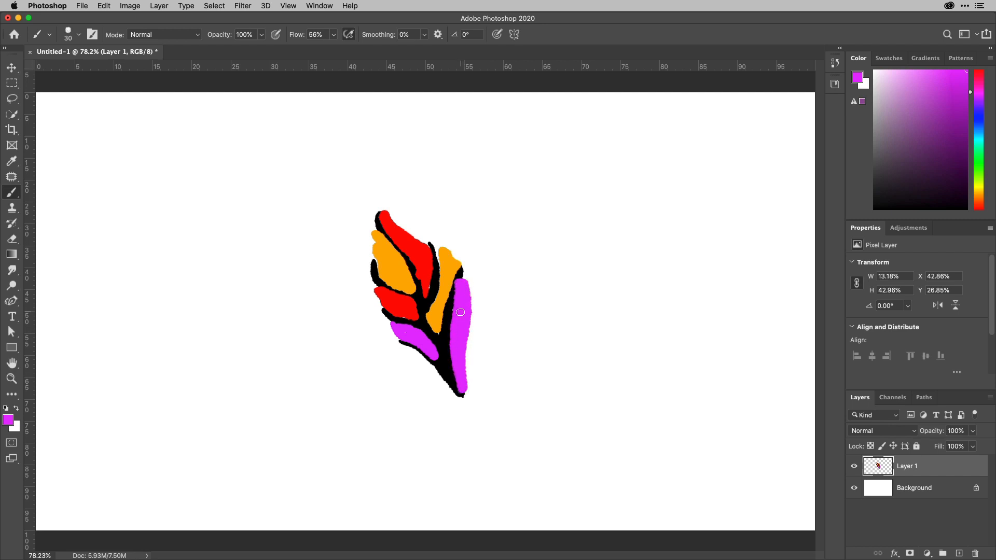
- Restore the default black foreground color and retouch the branch lines over the edges of the colored areas
{"action": "key", "text": "d"}
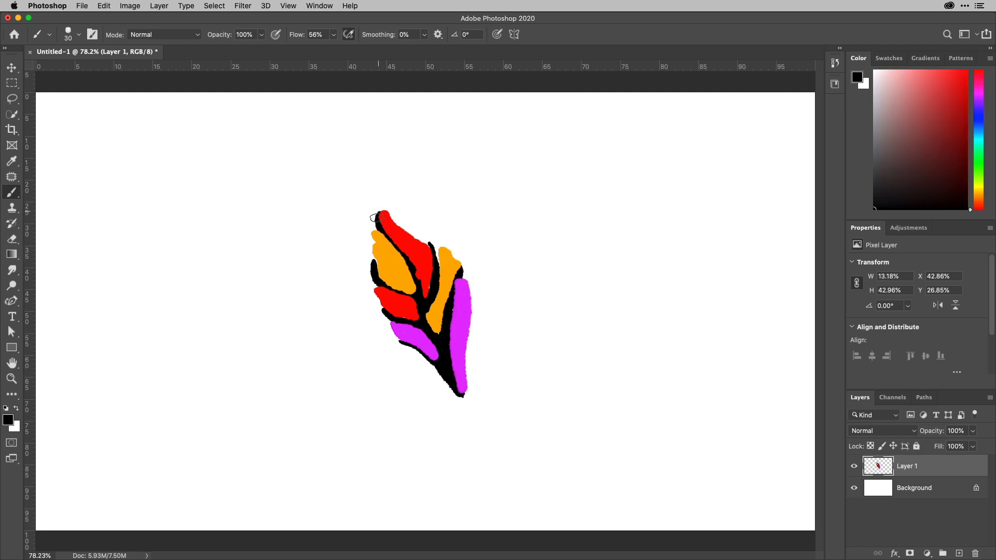
{"action": "mouse_move", "coordinate": [377, 218]}
{"action": "left_mouse_down"}
{"action": "mouse_move", "coordinate": [415, 276]}
{"action": "mouse_move", "coordinate": [446, 369]}
{"action": "left_mouse_up"}
{"action": "left_click_drag", "start_coordinate": [433, 248], "coordinate": [423, 293]}
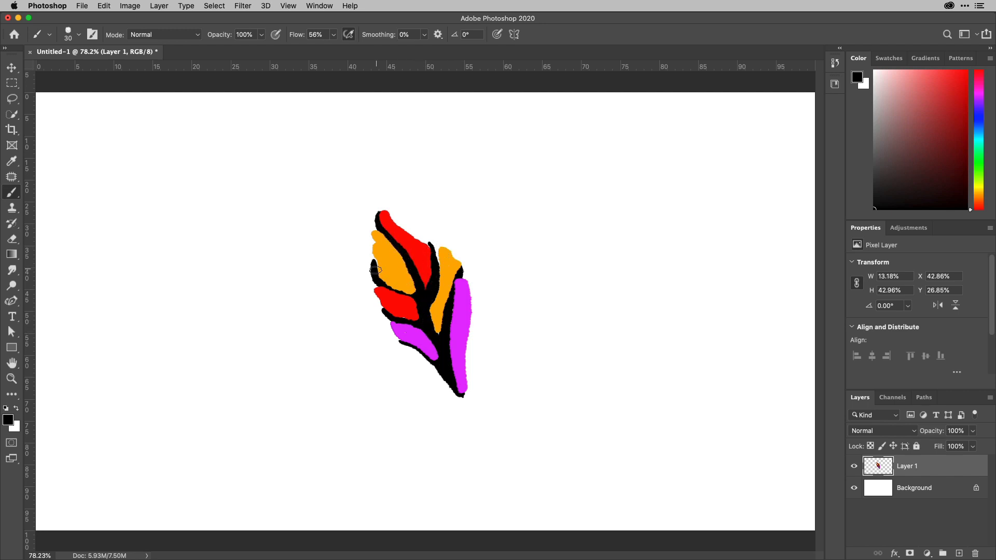
{"action": "mouse_move", "coordinate": [373, 273]}
{"action": "left_mouse_down"}
{"action": "mouse_move", "coordinate": [422, 306]}
{"action": "mouse_move", "coordinate": [391, 316]}
{"action": "mouse_move", "coordinate": [447, 354]}
{"action": "mouse_move", "coordinate": [460, 266]}
{"action": "left_mouse_up"}
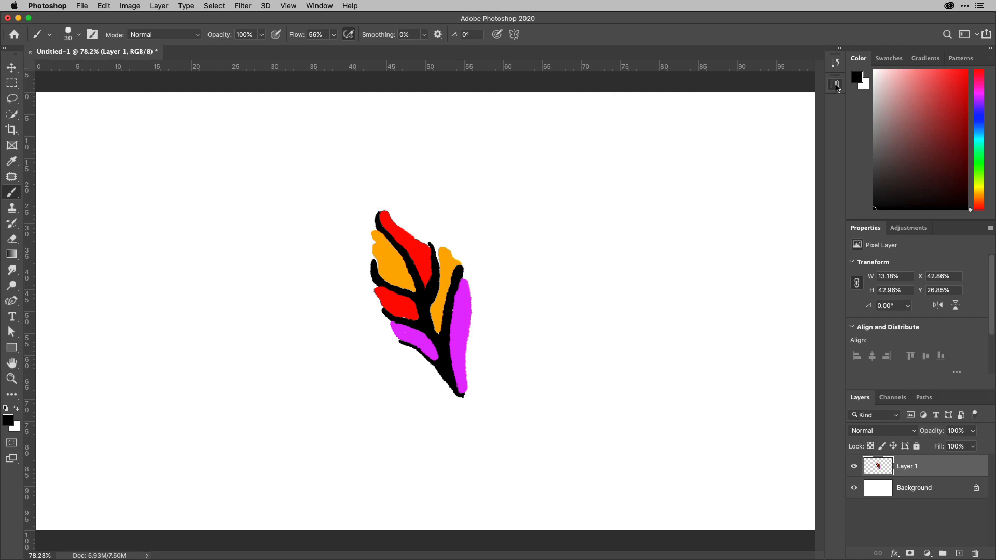
- Start Create from image for the leaf drawing in the PS VIDEO library, and reposition and enlarge the Create From Image window
{"action": "left_click", "coordinate": [835, 85]}
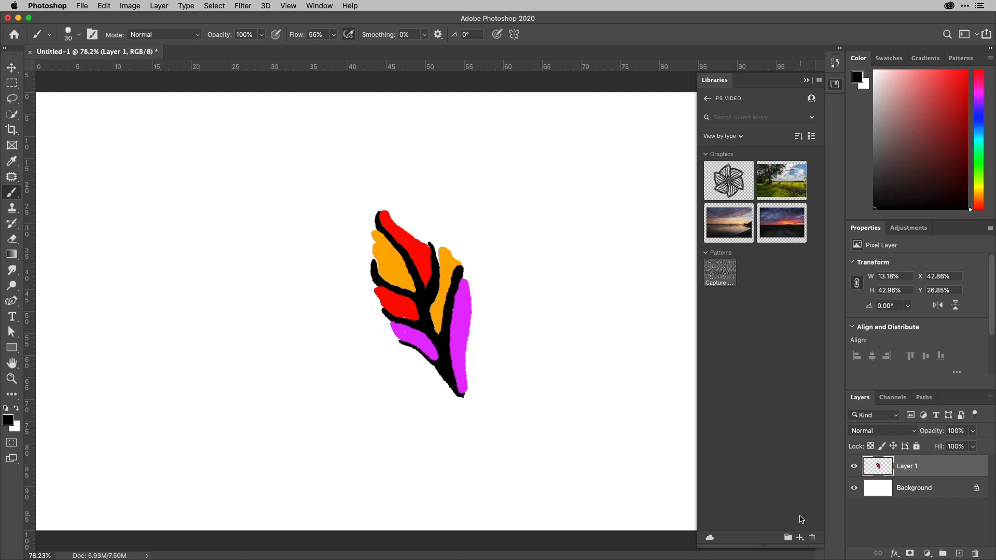
{"action": "left_click", "coordinate": [800, 538]}
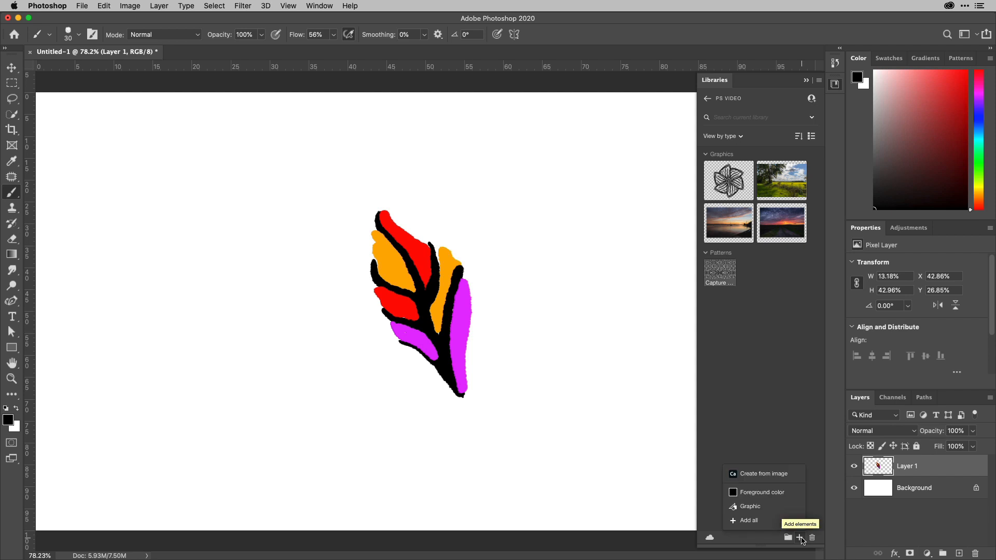
{"action": "left_click", "coordinate": [781, 476]}
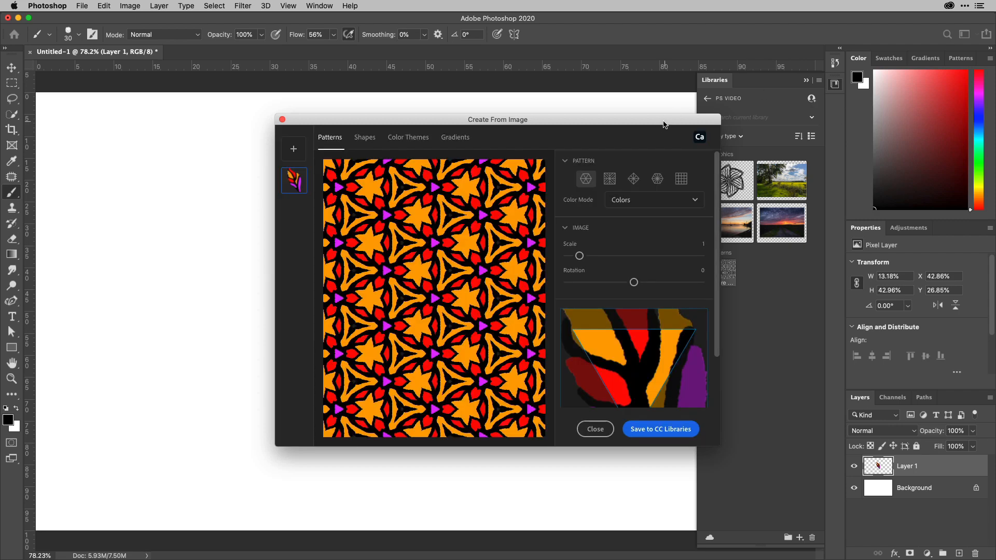
{"action": "mouse_move", "coordinate": [660, 124]}
{"action": "left_mouse_down"}
{"action": "mouse_move", "coordinate": [891, 58]}
{"action": "mouse_move", "coordinate": [859, 62]}
{"action": "left_mouse_up"}
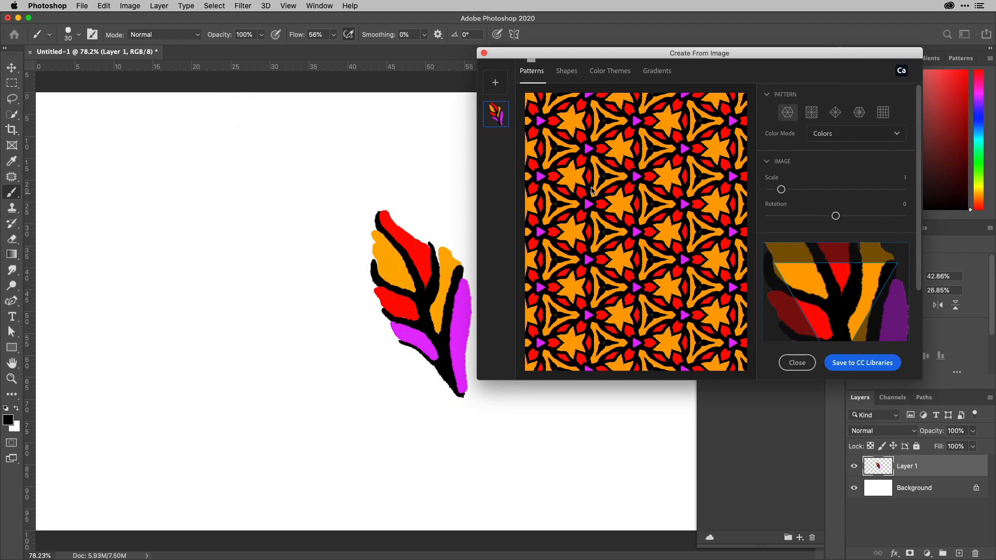
{"action": "left_click_drag", "start_coordinate": [922, 380], "coordinate": [946, 493]}
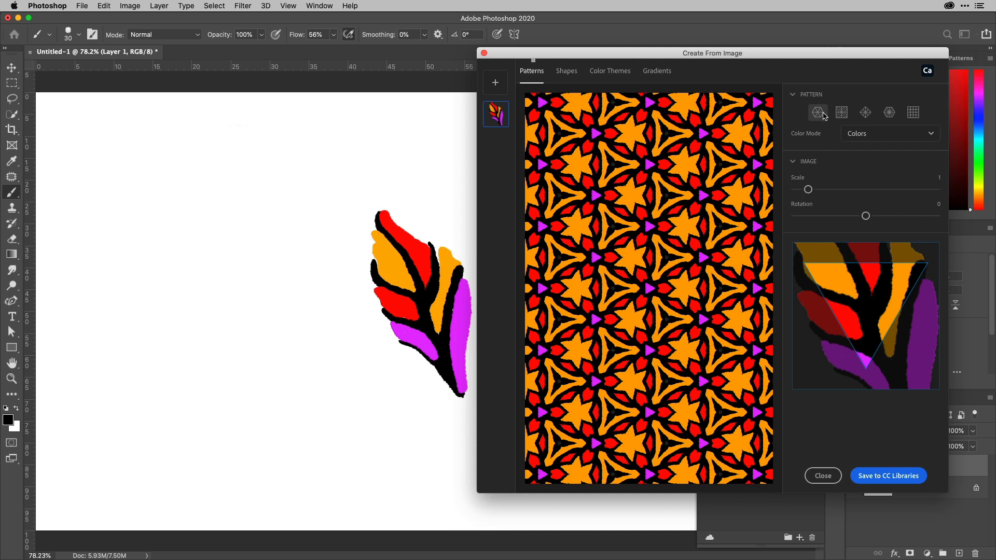
- Preview the other pattern tiling geometries and return to the first, triangle-based one
{"action": "left_click", "coordinate": [843, 112]}
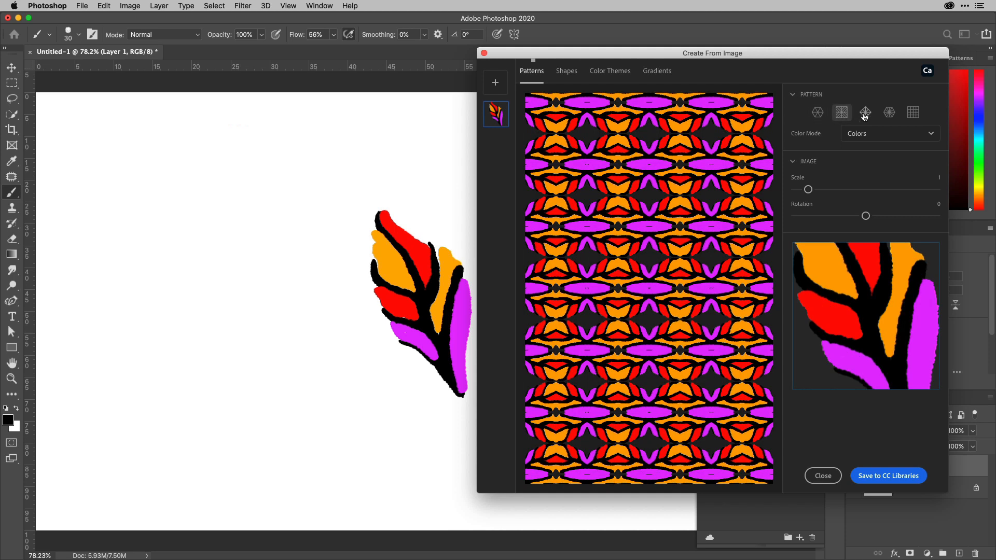
{"action": "left_click", "coordinate": [864, 114]}
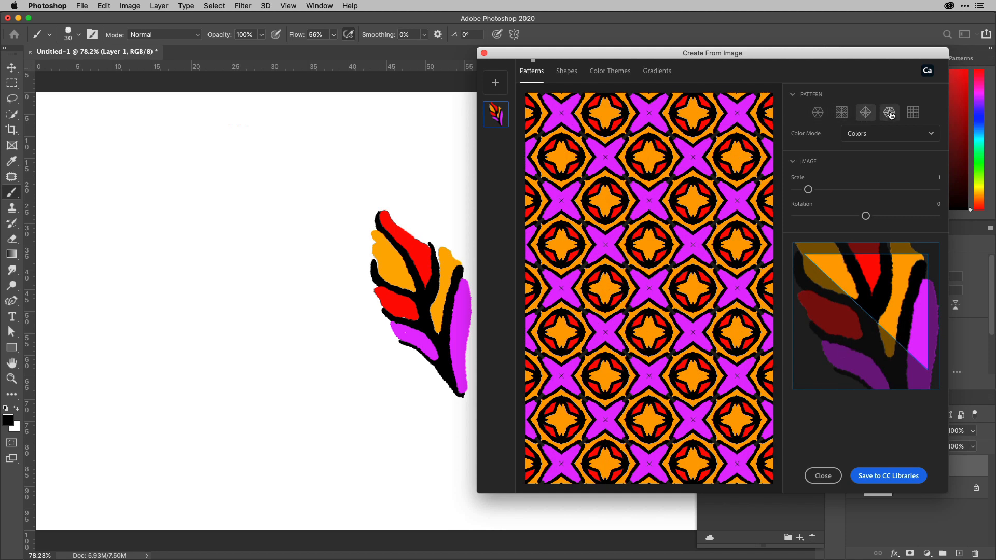
{"action": "left_click", "coordinate": [889, 113]}
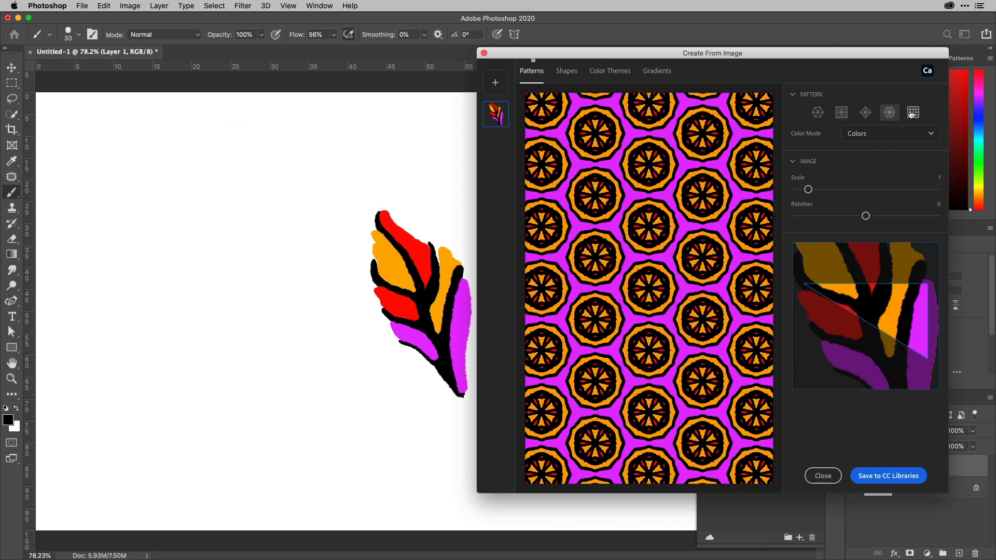
{"action": "left_click", "coordinate": [912, 113]}
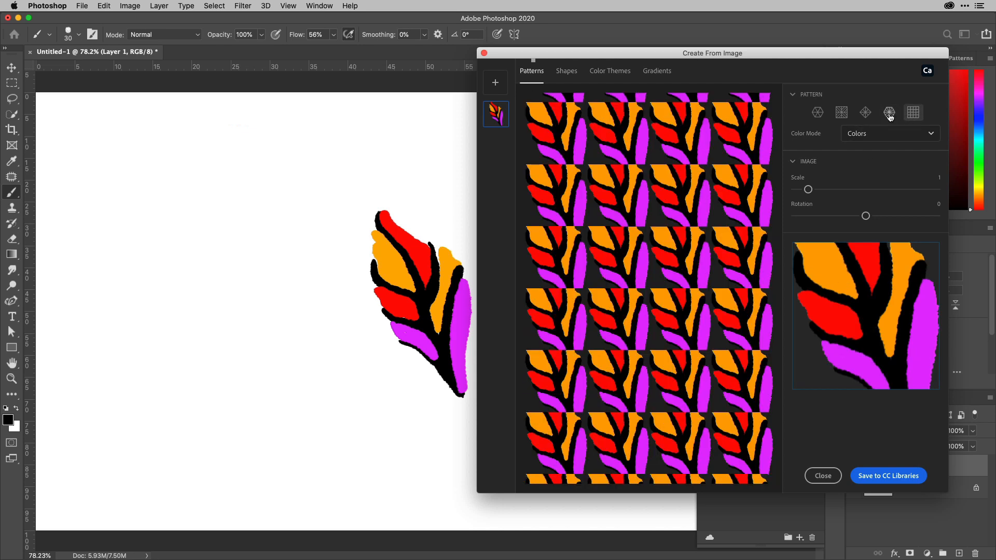
{"action": "left_click", "coordinate": [890, 114]}
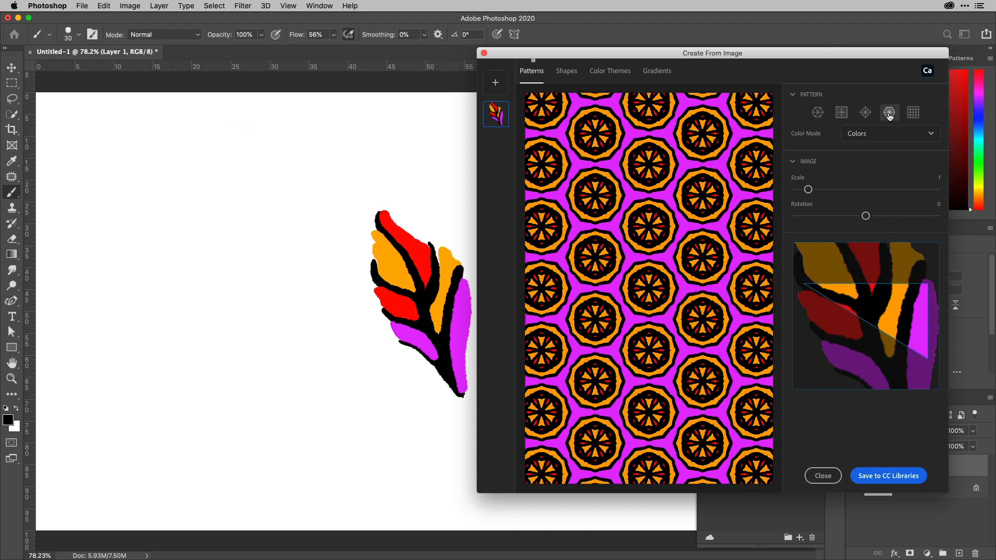
{"action": "left_click", "coordinate": [818, 114]}
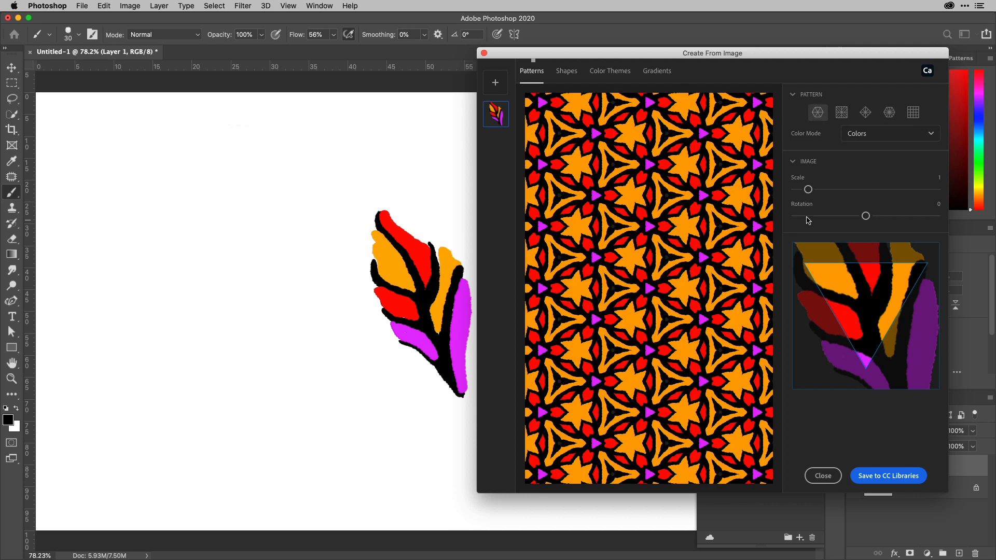
- Preview the pattern in Grayscale color mode and switch it back to Colors
{"action": "left_click", "coordinate": [869, 138]}
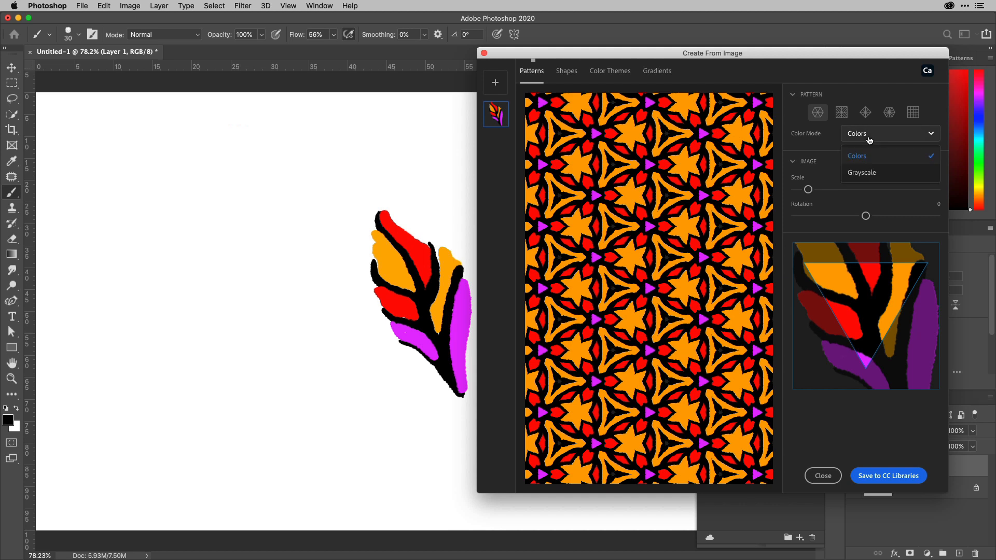
{"action": "left_click", "coordinate": [870, 175]}
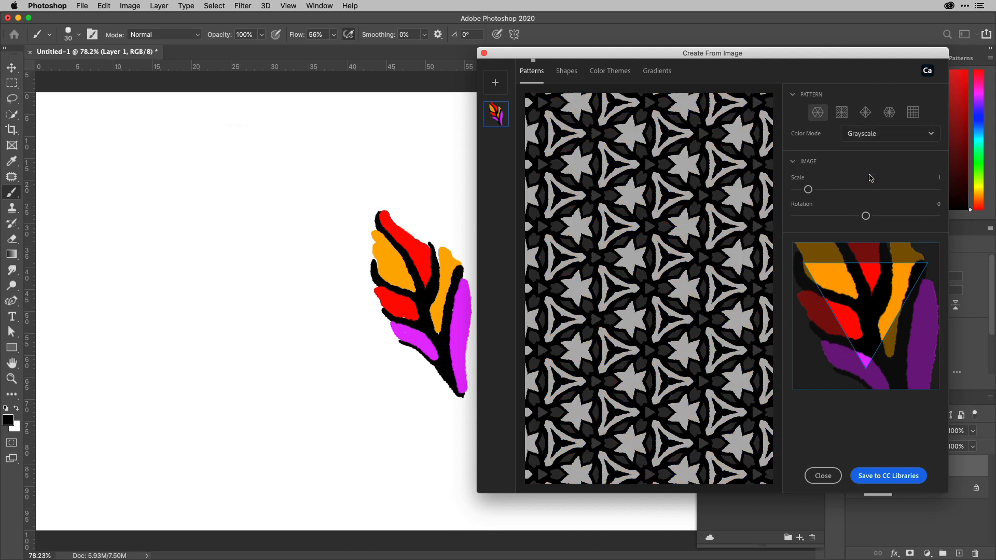
{"action": "left_click", "coordinate": [869, 139]}
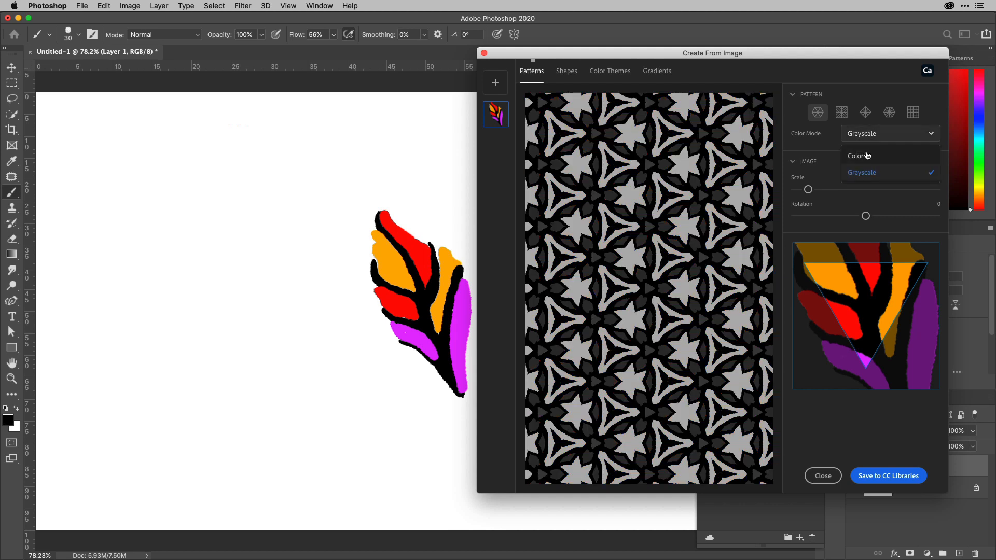
{"action": "left_click", "coordinate": [868, 156]}
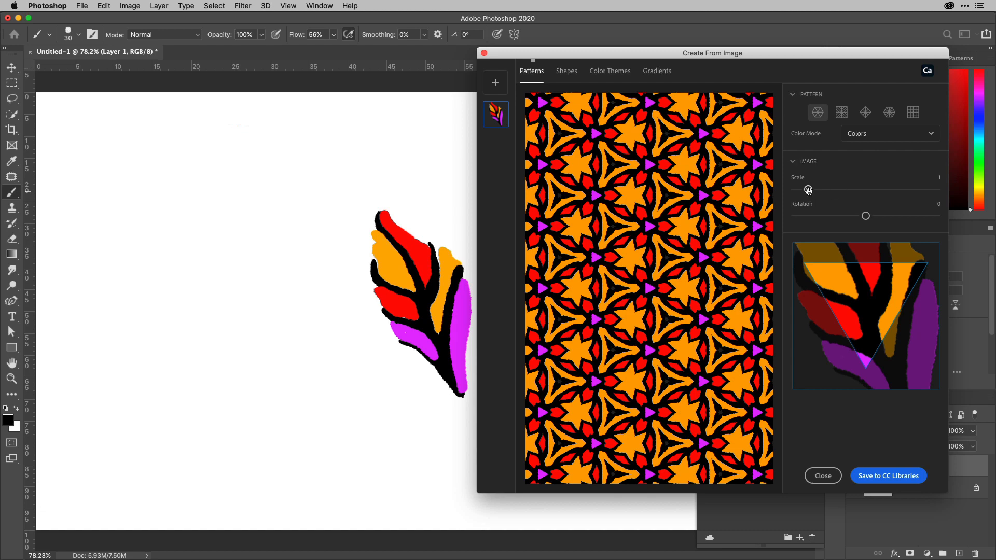
- Scale the source image to 0.9, reposition it under the sampling triangle and rotate it to -151
{"action": "mouse_move", "coordinate": [808, 189]}
{"action": "left_mouse_down"}
{"action": "mouse_move", "coordinate": [821, 190]}
{"action": "mouse_move", "coordinate": [806, 190]}
{"action": "left_mouse_up"}
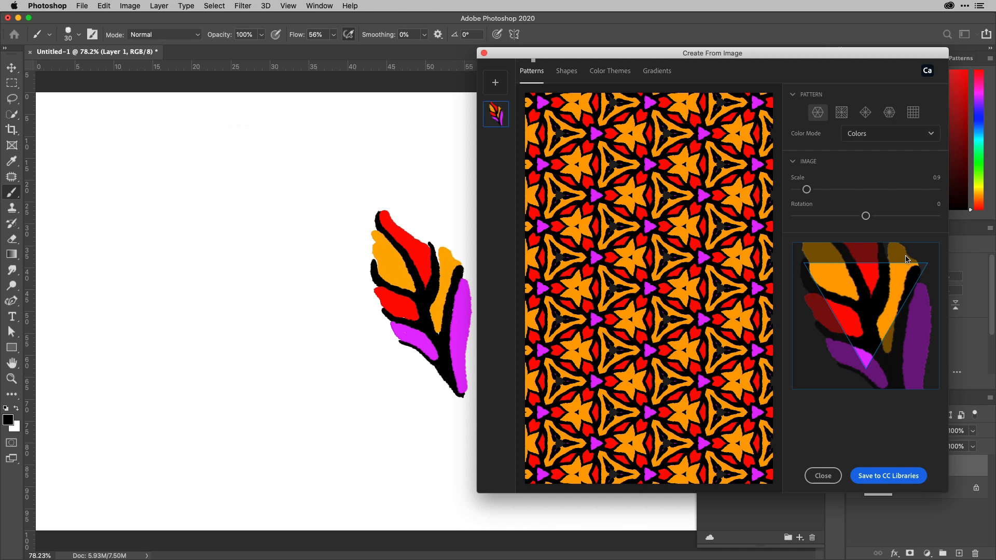
{"action": "left_click_drag", "start_coordinate": [863, 309], "coordinate": [834, 273]}
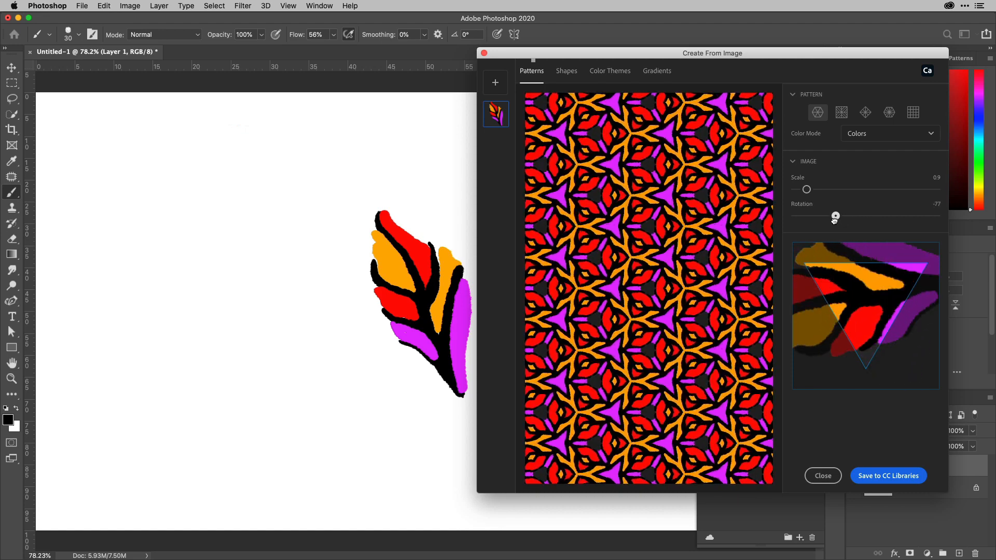
{"action": "left_click_drag", "start_coordinate": [857, 217], "coordinate": [863, 217]}
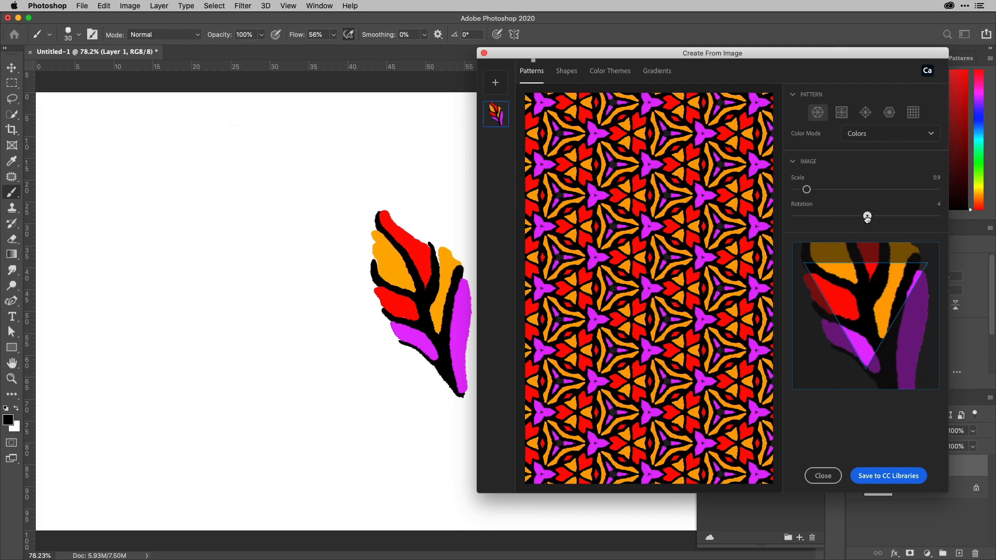
{"action": "left_click_drag", "start_coordinate": [867, 219], "coordinate": [803, 225]}
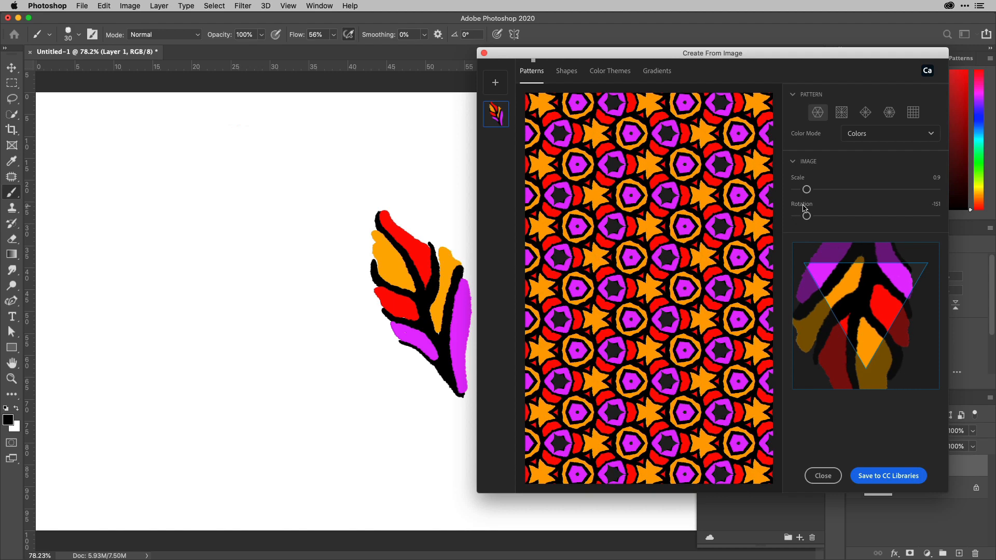
- Refine the source image to a scale of 0.8 and a rotation of -144, shifting it slightly upward in the triangle
{"action": "left_click_drag", "start_coordinate": [806, 190], "coordinate": [803, 190]}
{"action": "left_click_drag", "start_coordinate": [871, 288], "coordinate": [870, 268]}
{"action": "mouse_move", "coordinate": [806, 216]}
{"action": "left_mouse_down"}
{"action": "mouse_move", "coordinate": [822, 216]}
{"action": "mouse_move", "coordinate": [807, 218]}
{"action": "left_mouse_up"}
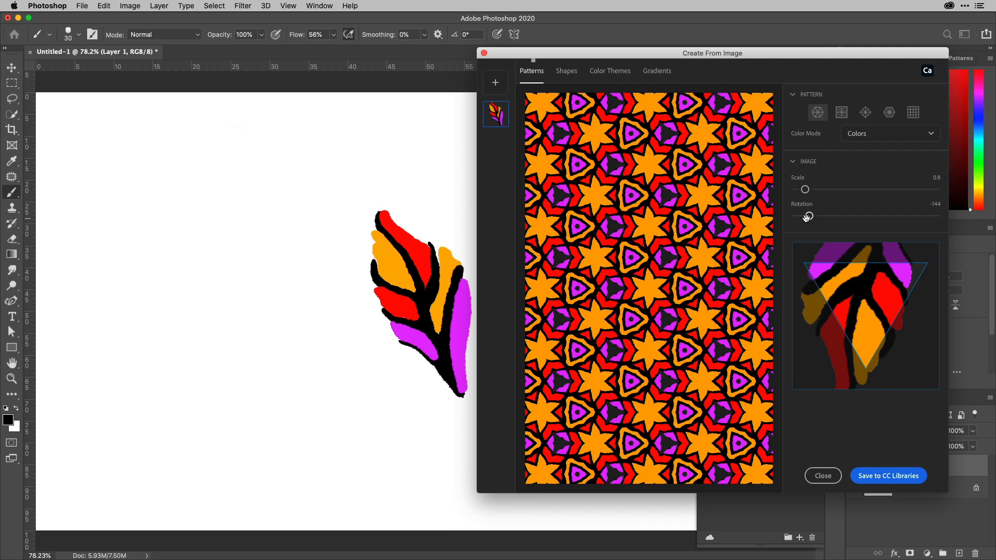
- Save the pattern to CC Libraries, close the Create From Image window and apply the saved pattern to the canvas as a fill layer
{"action": "left_click", "coordinate": [894, 478]}
{"action": "left_click_drag", "start_coordinate": [868, 55], "coordinate": [773, 51]}
{"action": "left_click", "coordinate": [727, 472]}
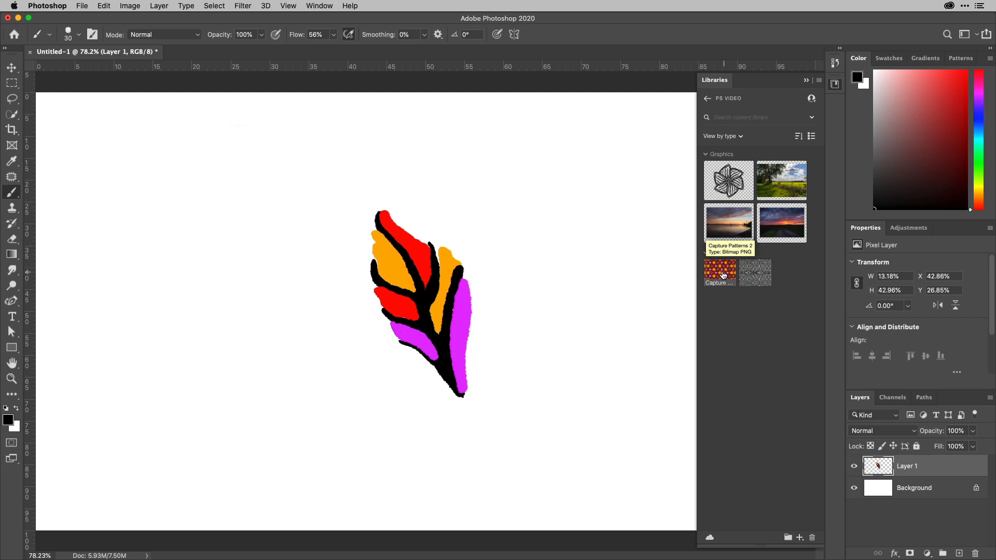
{"action": "left_click_drag", "start_coordinate": [722, 274], "coordinate": [534, 291]}
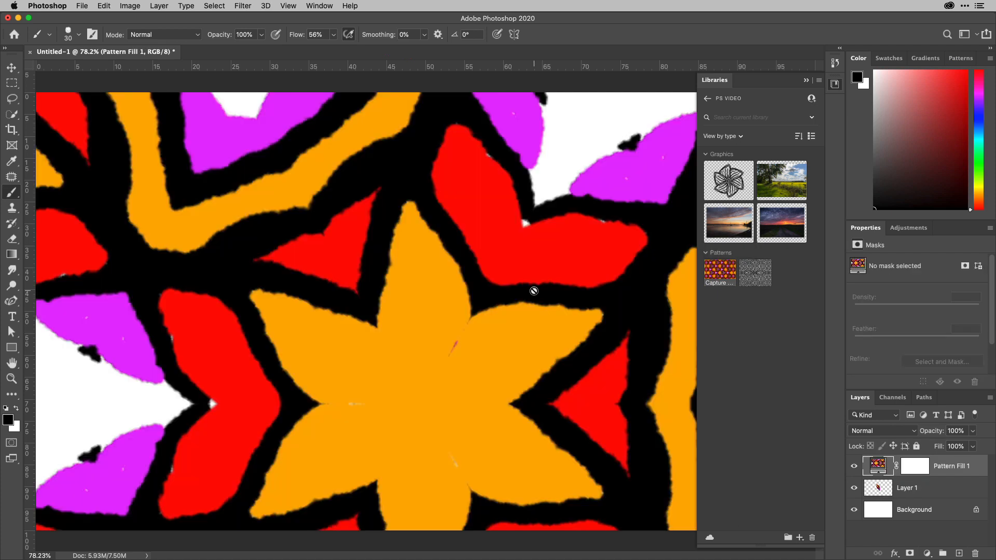
- Edit the Pattern Fill 1 layer, setting the pattern's scale to 78% and its angle to -29.58°
{"action": "double_click", "coordinate": [878, 467]}
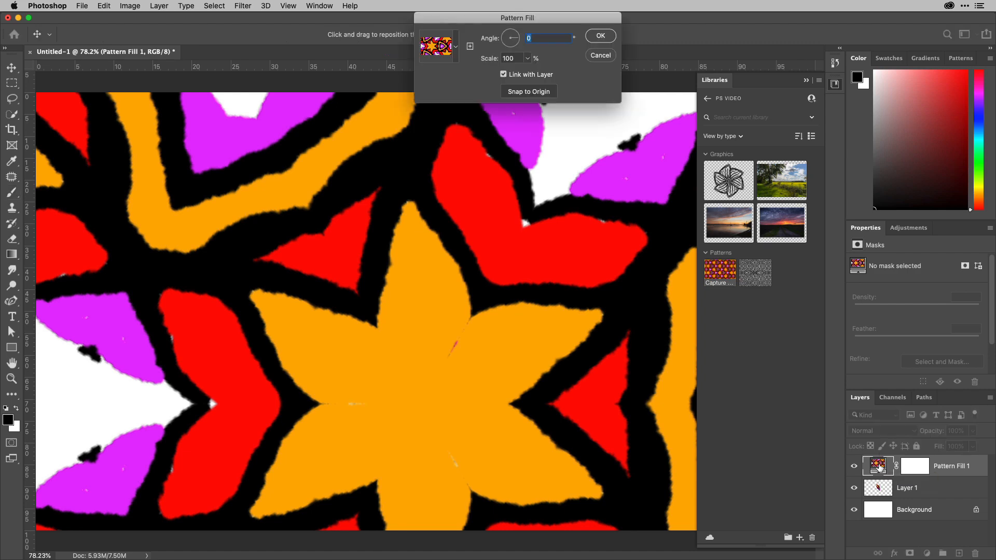
{"action": "left_click", "coordinate": [528, 58]}
{"action": "left_click_drag", "start_coordinate": [530, 74], "coordinate": [524, 74]}
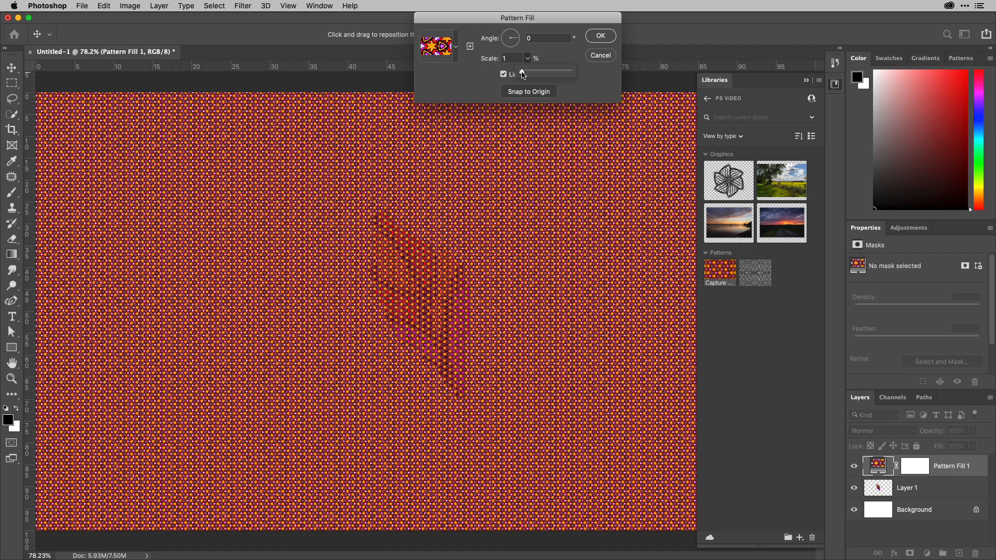
{"action": "left_click_drag", "start_coordinate": [524, 74], "coordinate": [516, 44]}
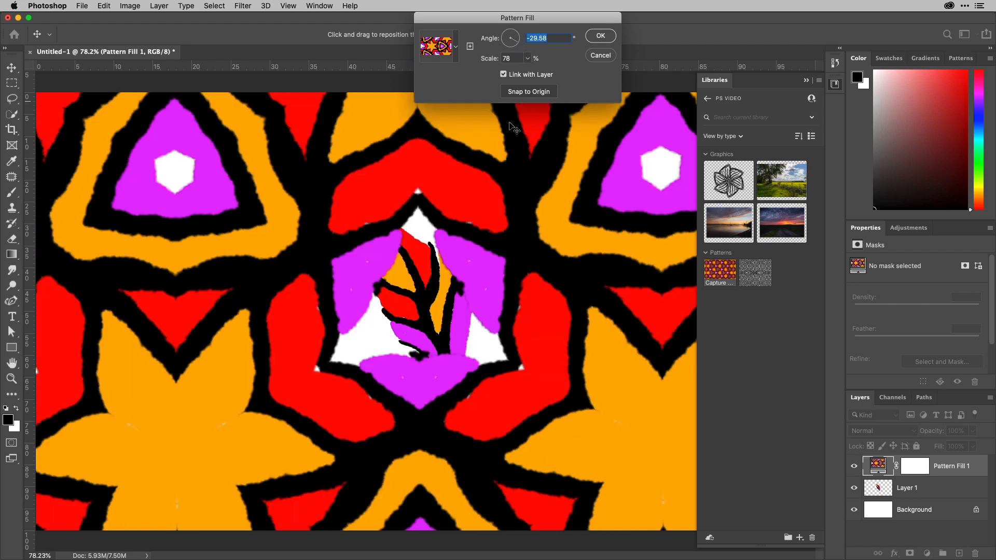
{"action": "left_click", "coordinate": [601, 36]}
- Fill Layer 1 entirely with the black foreground color beneath the pattern fill
{"action": "left_click", "coordinate": [906, 493]}
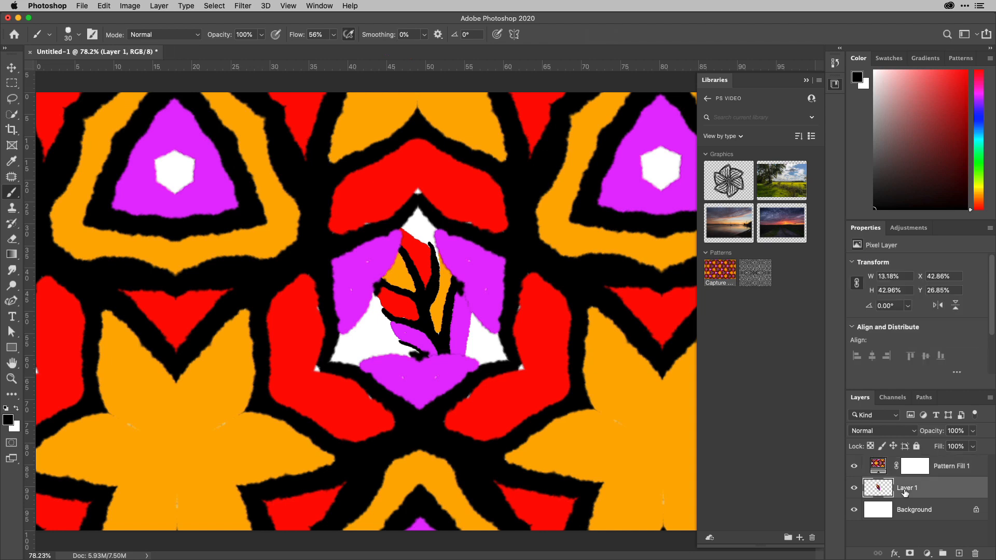
{"action": "key", "text": "alt+BackSpace"}
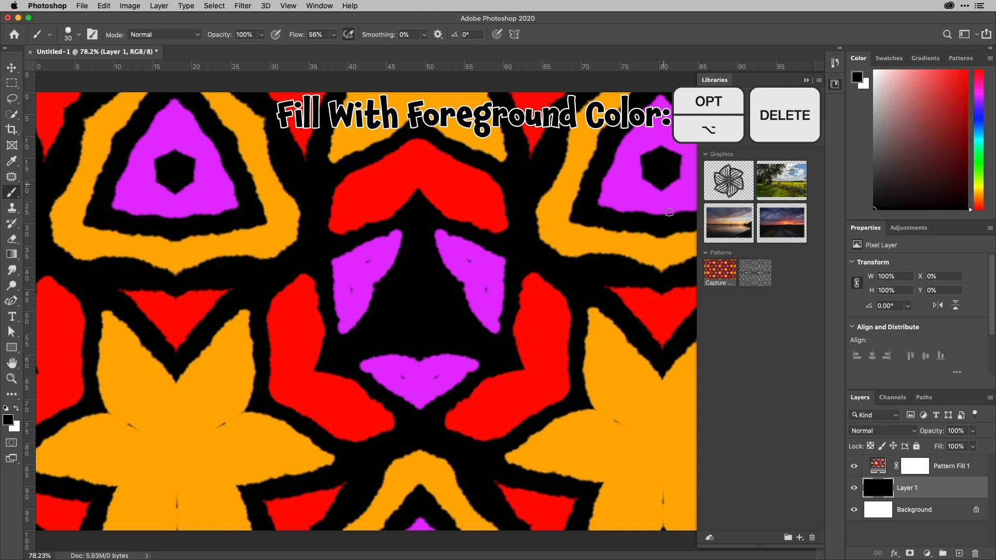
- Adjust the Pattern Fill 1 layer to an angle of -29.78° and a scale of 11%, and apply the settings
{"action": "double_click", "coordinate": [877, 467]}
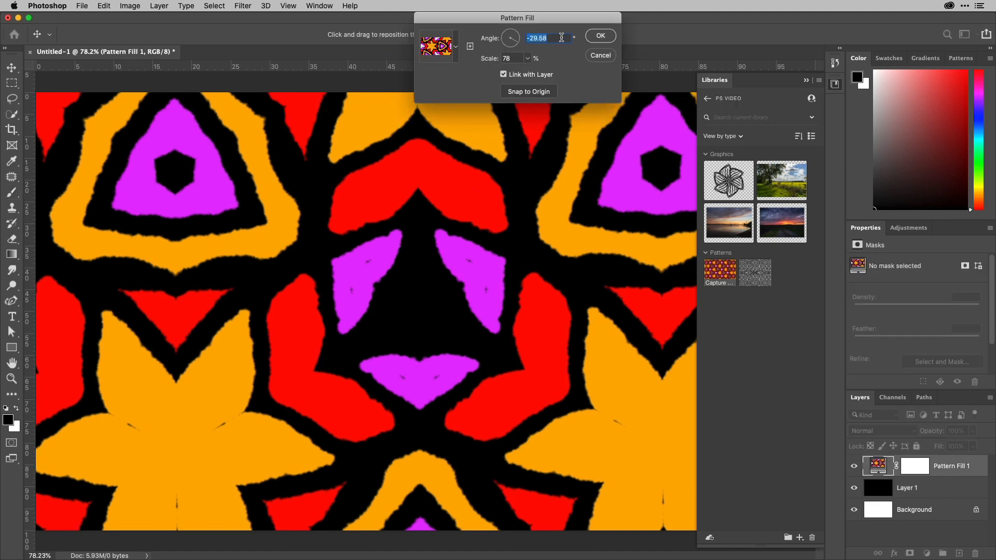
{"action": "key", "text": "Down"}
{"action": "key", "text": "Down"}
{"action": "left_click", "coordinate": [517, 57]}
{"action": "key", "text": "shift+Down"}
{"action": "key", "text": "shift+Down"}
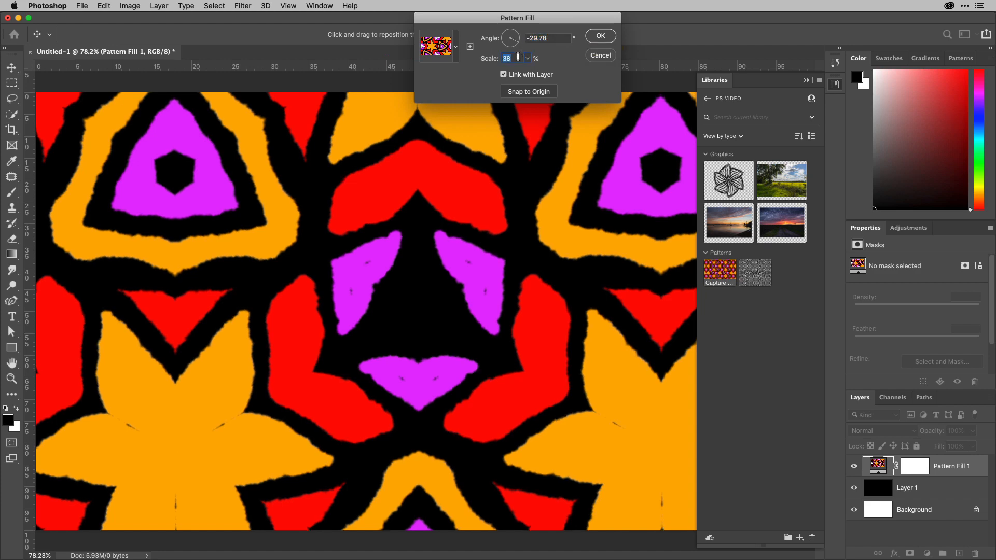
{"action": "key", "text": "shift+Down"}
{"action": "key", "text": "shift+Down"}
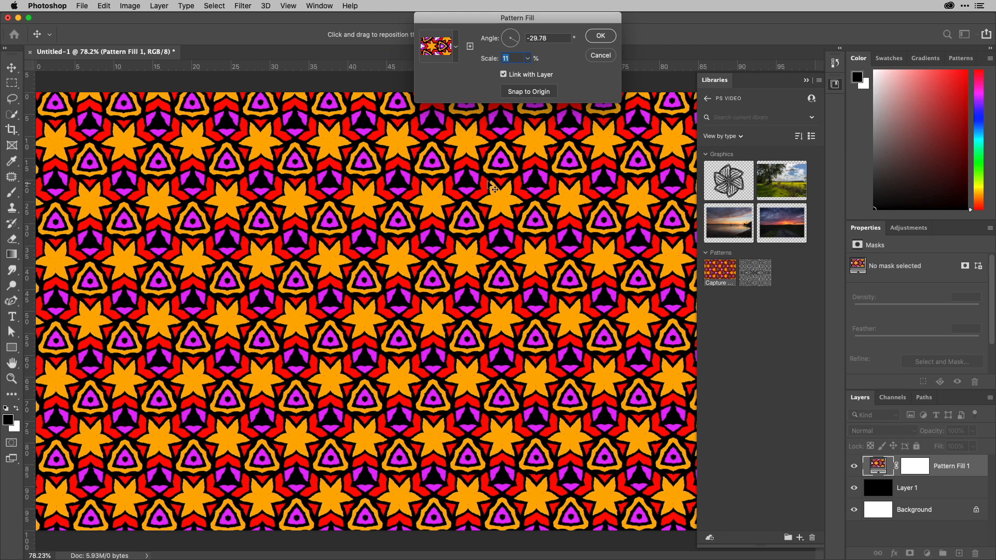
{"action": "left_click", "coordinate": [601, 35]}
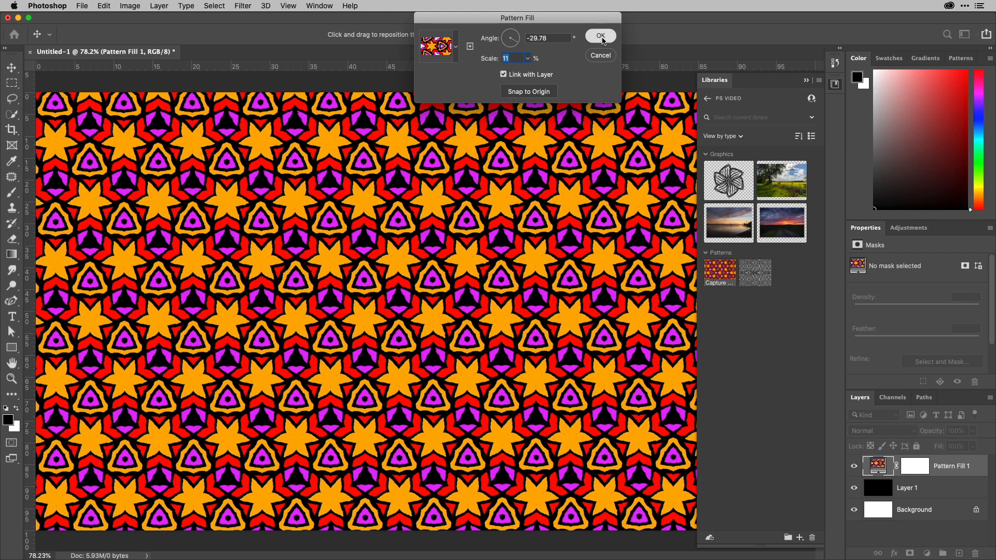